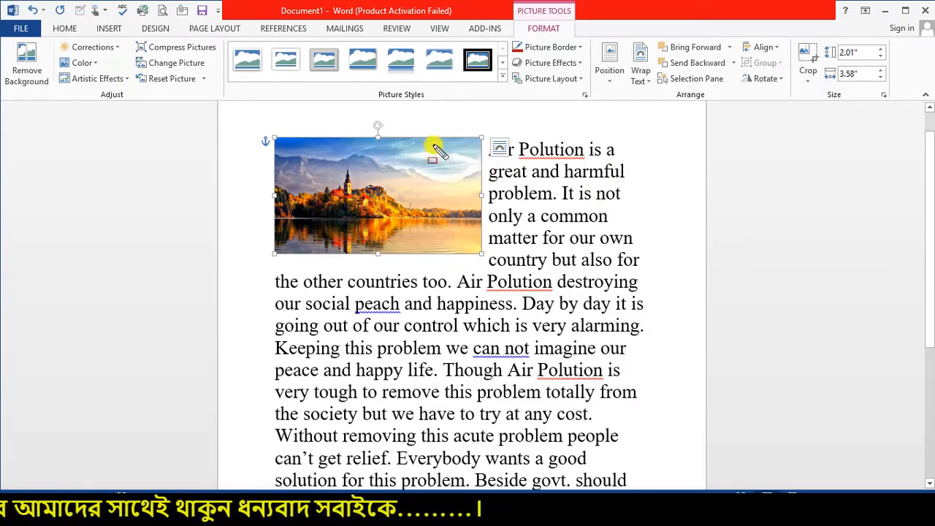
{"action": "mouse_move", "coordinate": [276, 138]}
{"action": "left_mouse_down"}
{"action": "mouse_move", "coordinate": [706, 142]}
{"action": "mouse_move", "coordinate": [477, 141]}
{"action": "mouse_move", "coordinate": [612, 390]}
{"action": "left_mouse_up"}
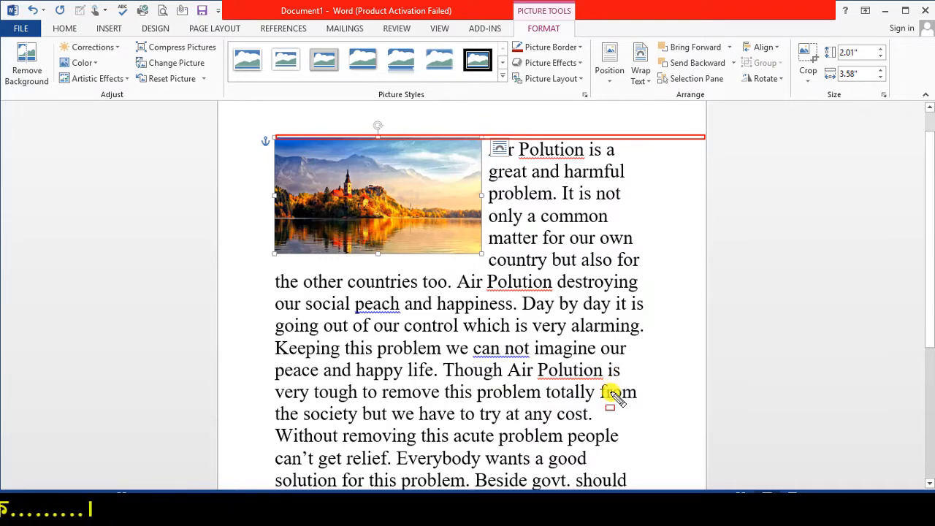
{"action": "left_click_drag", "start_coordinate": [588, 265], "coordinate": [588, 265]}
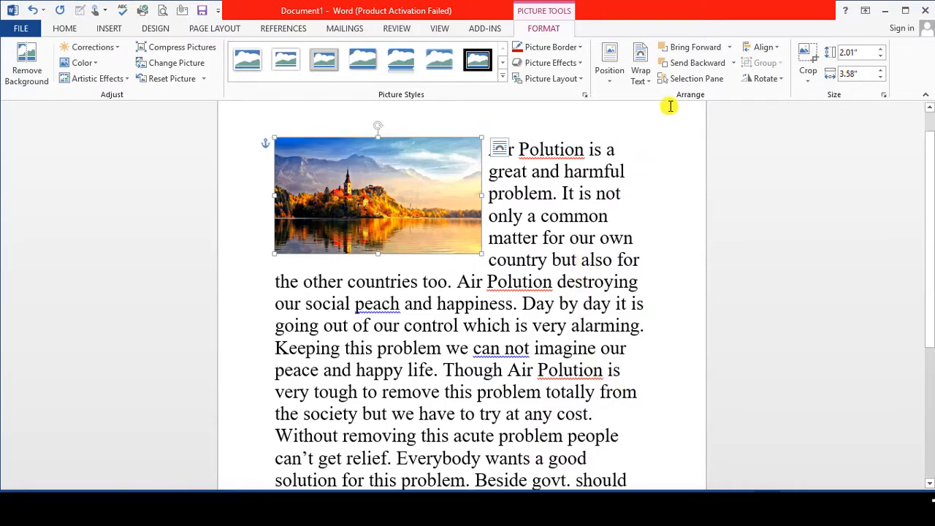
- Apply Square text wrapping to the landscape picture and shrink it proportionally to about 1.33" high by 2.36" wide
{"action": "left_click", "coordinate": [646, 82]}
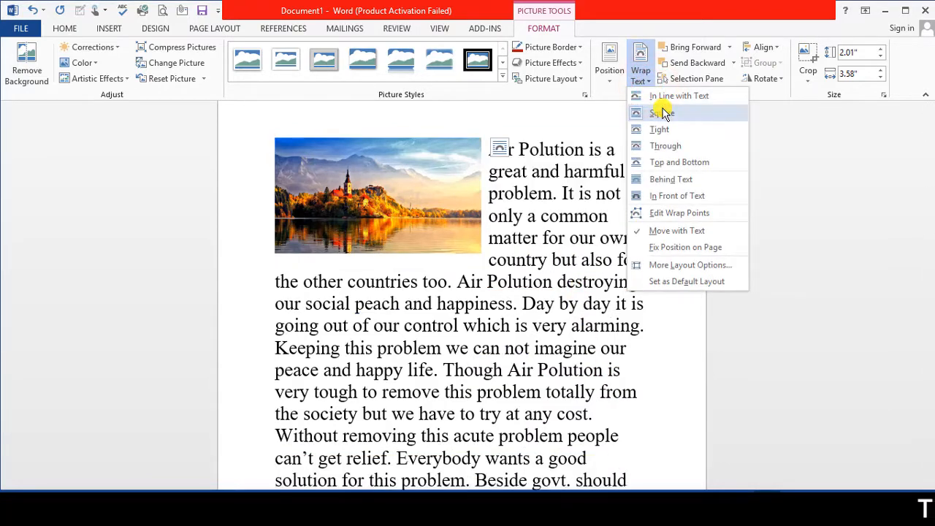
{"action": "left_click", "coordinate": [662, 113]}
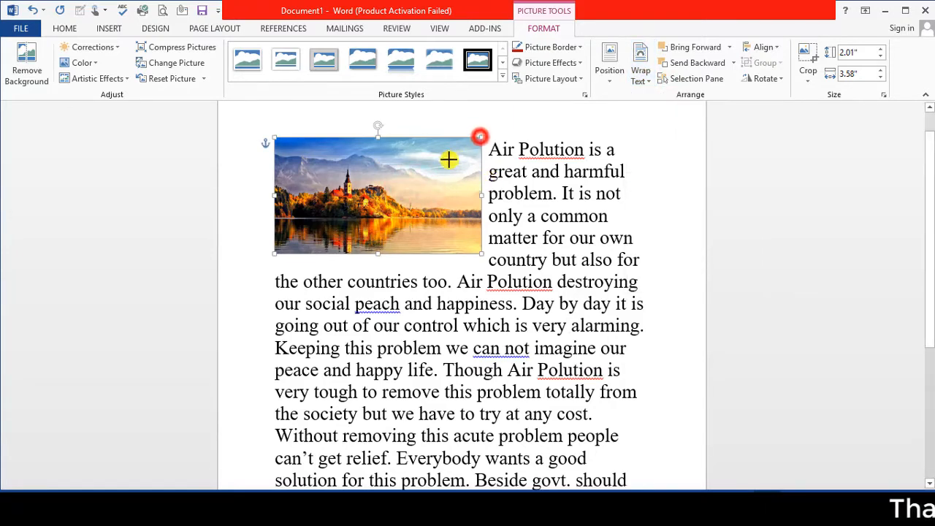
{"action": "left_click_drag", "start_coordinate": [448, 160], "coordinate": [412, 176]}
- Move the picture into the middle of the paragraph, up between its first lines, and back to the paragraph's upper-left corner
{"action": "left_click_drag", "start_coordinate": [350, 209], "coordinate": [450, 333]}
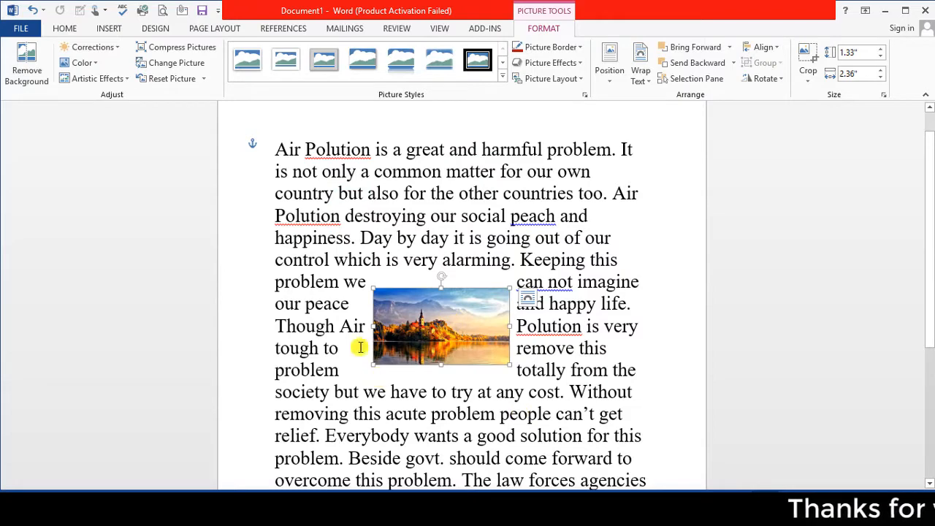
{"action": "left_click_drag", "start_coordinate": [464, 318], "coordinate": [478, 200]}
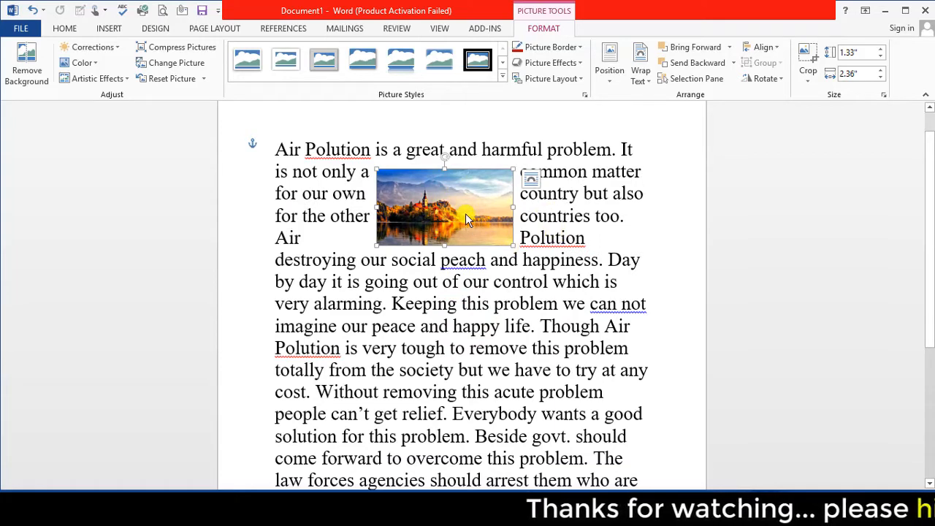
{"action": "left_click_drag", "start_coordinate": [465, 213], "coordinate": [344, 155]}
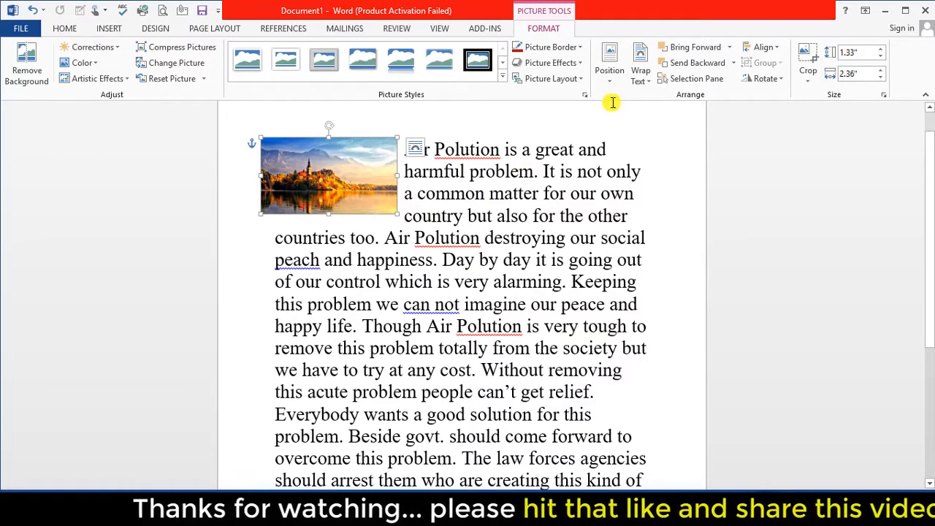
- Enlarge the picture proportionally from its lower-right corner to about 2.23" high by 3.96" wide
{"action": "left_click", "coordinate": [641, 74]}
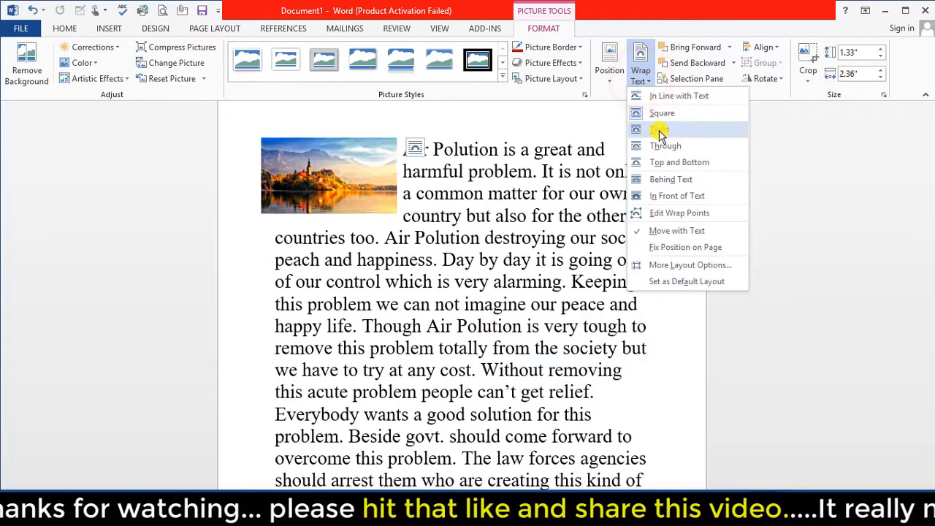
{"action": "left_click", "coordinate": [319, 171]}
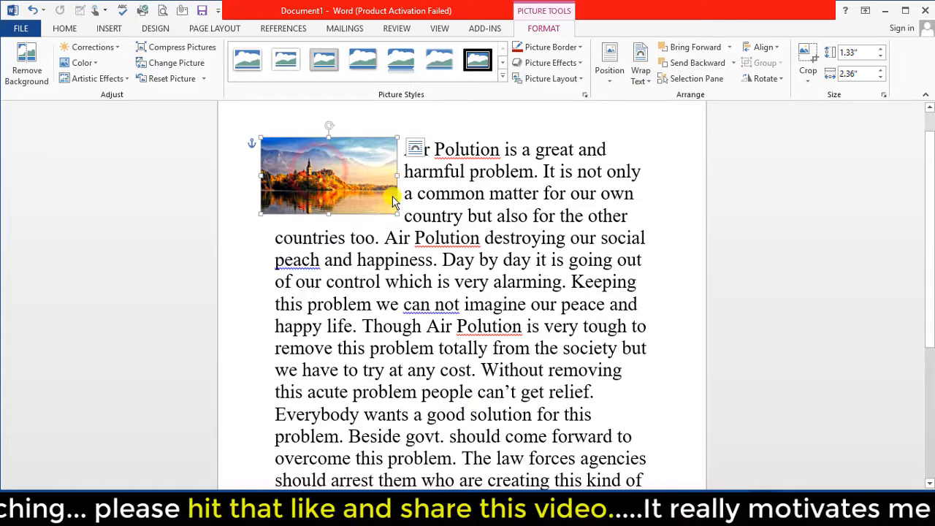
{"action": "left_click_drag", "start_coordinate": [397, 211], "coordinate": [468, 265]}
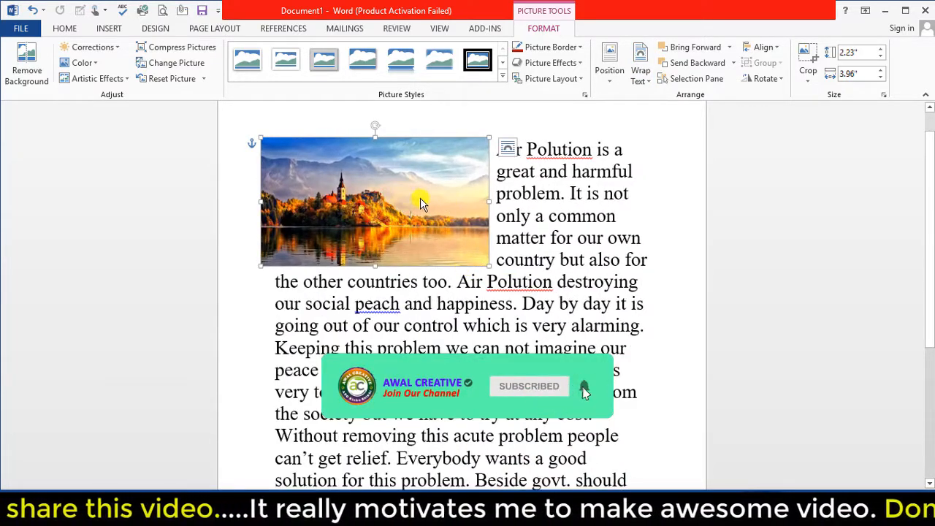
- Change the picture's text wrapping to Tight
{"action": "left_click", "coordinate": [495, 148]}
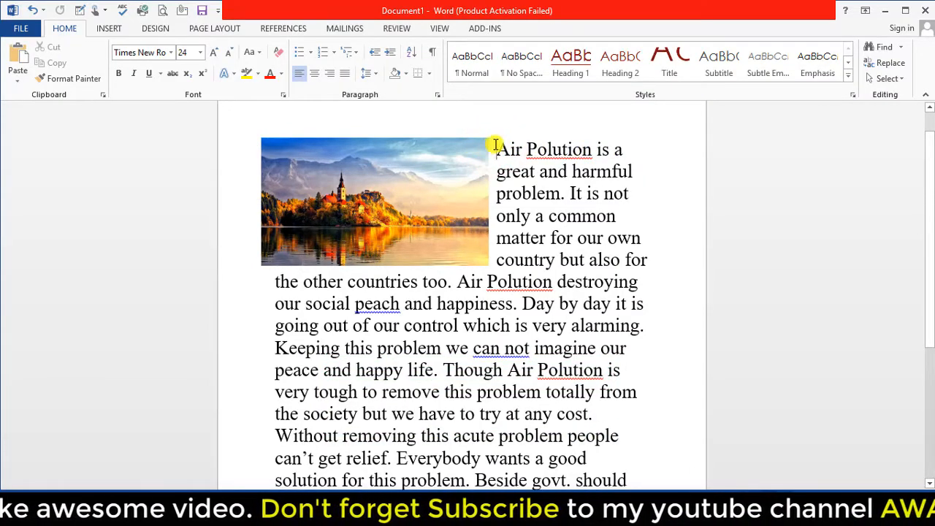
{"action": "left_click", "coordinate": [467, 180]}
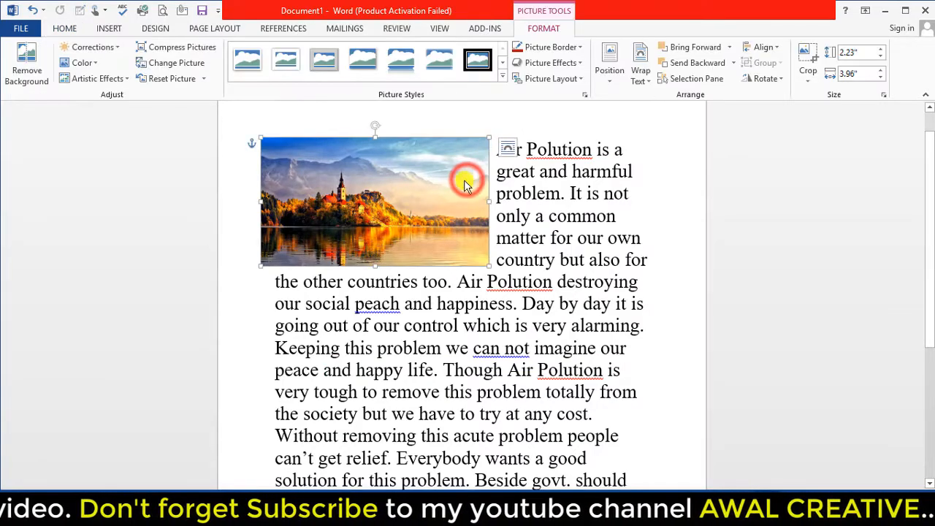
{"action": "left_click", "coordinate": [641, 71]}
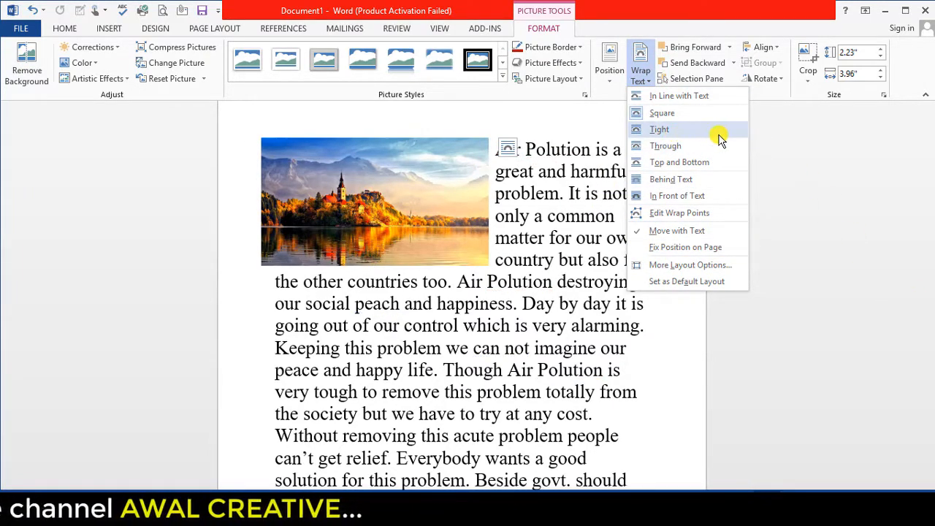
{"action": "left_click", "coordinate": [674, 129]}
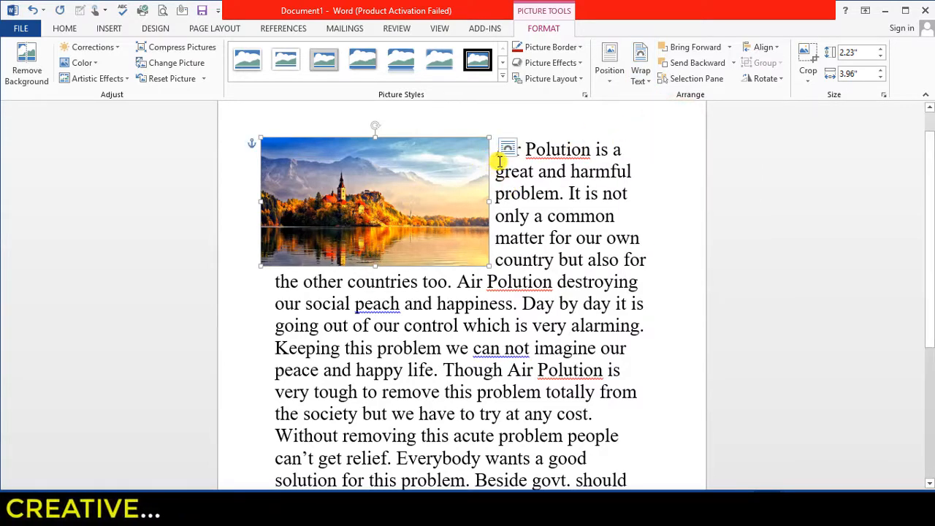
- Change the picture's text wrapping to Through and nudge the picture slightly to the right
{"action": "left_click", "coordinate": [640, 73]}
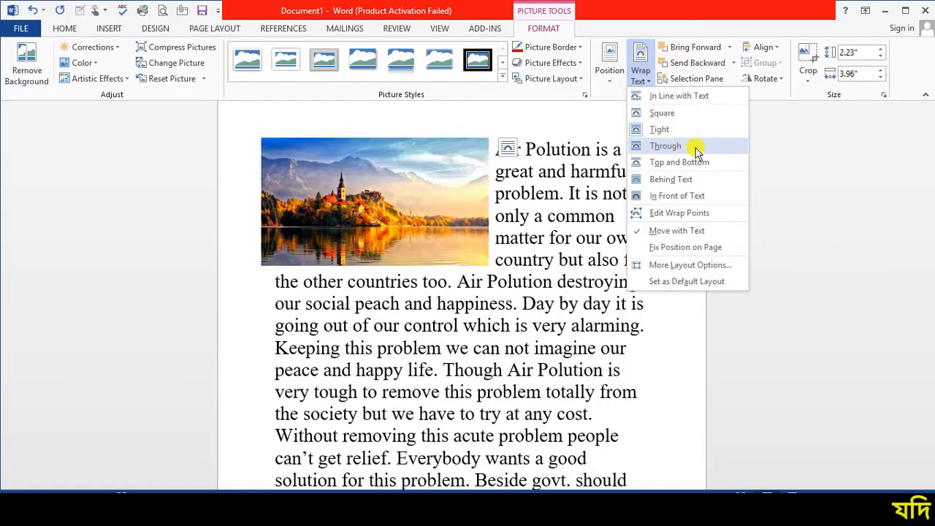
{"action": "left_click", "coordinate": [701, 149]}
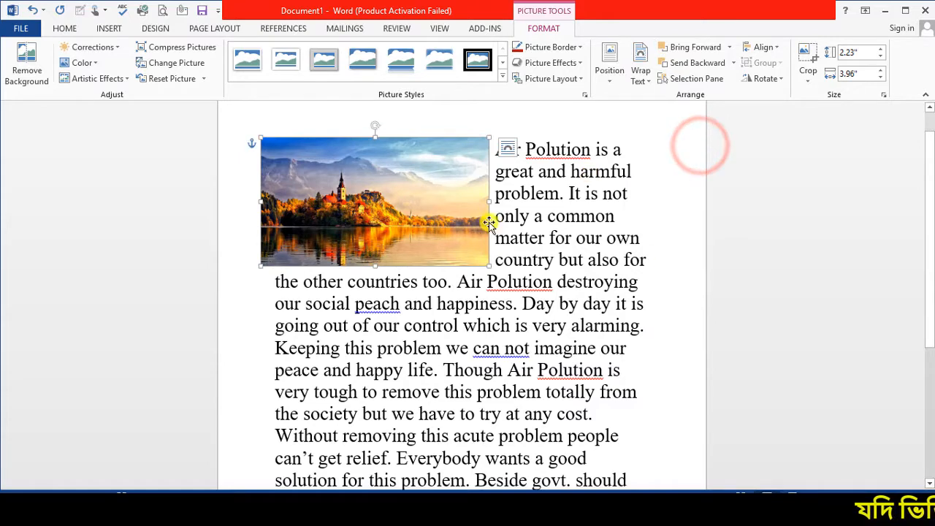
{"action": "mouse_move", "coordinate": [428, 182]}
{"action": "left_mouse_down"}
{"action": "mouse_move", "coordinate": [506, 186]}
{"action": "mouse_move", "coordinate": [419, 176]}
{"action": "mouse_move", "coordinate": [434, 179]}
{"action": "left_mouse_up"}
- Move the picture into the middle of the paragraph, shrink it to about 1.52" by 2.71", and position it below the second text line
{"action": "left_click", "coordinate": [640, 71]}
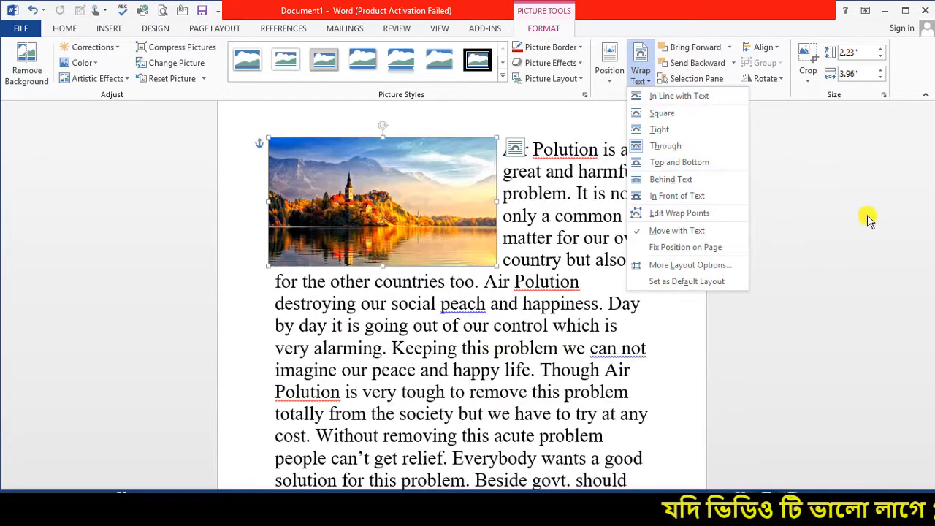
{"action": "left_click", "coordinate": [348, 168]}
{"action": "left_click_drag", "start_coordinate": [348, 167], "coordinate": [433, 280]}
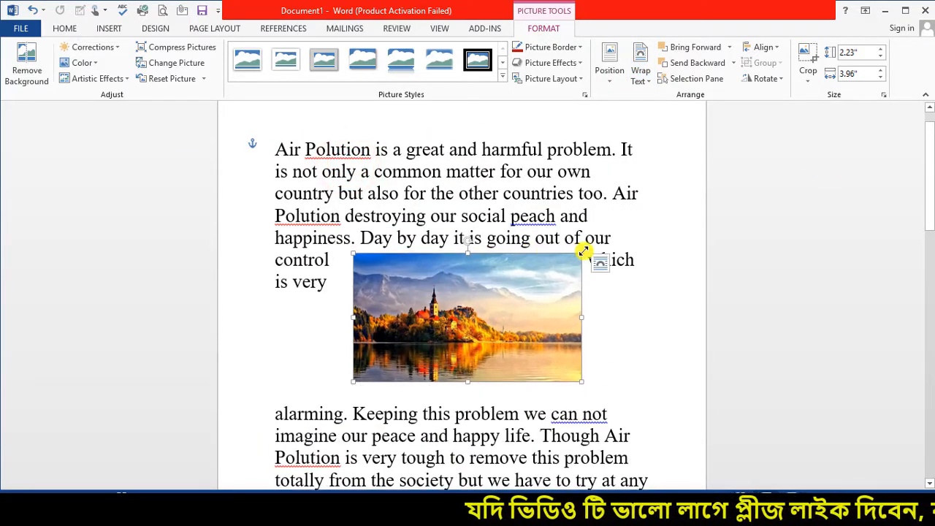
{"action": "left_click_drag", "start_coordinate": [582, 254], "coordinate": [515, 292]}
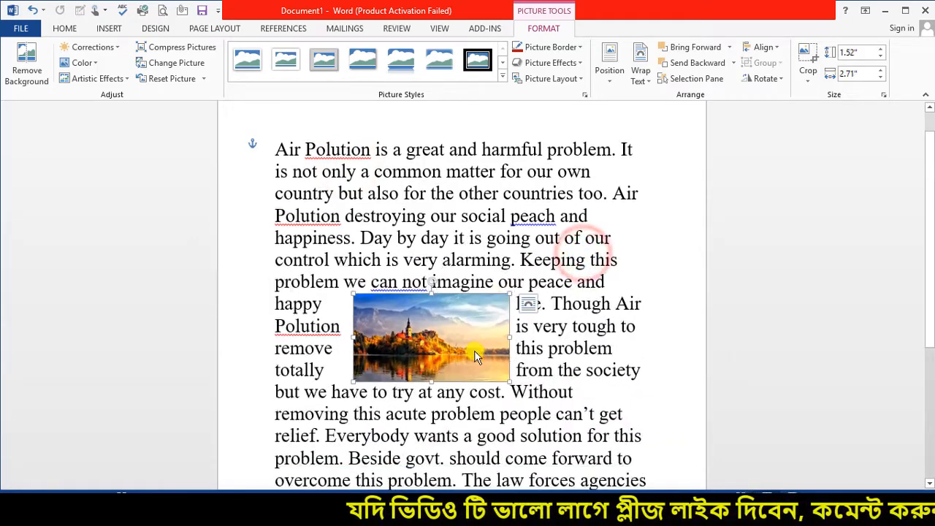
{"action": "left_click_drag", "start_coordinate": [467, 351], "coordinate": [461, 257]}
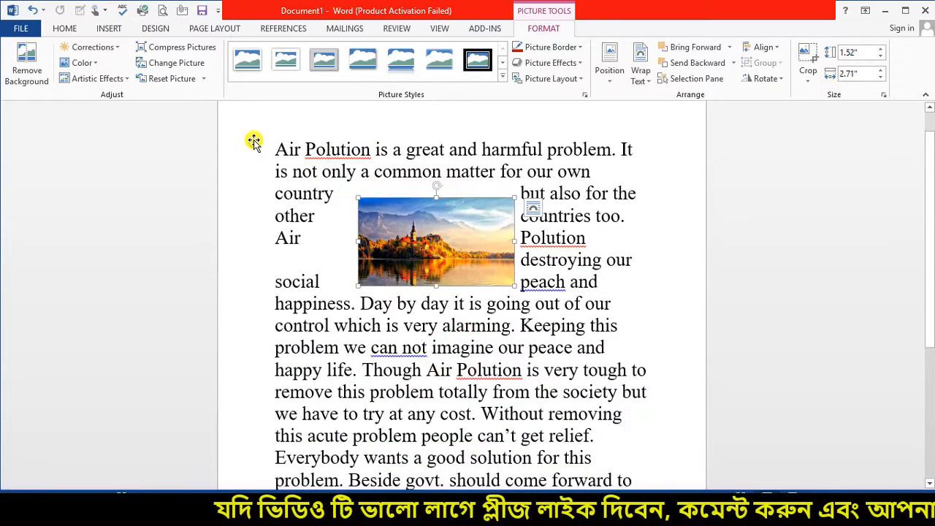
{"action": "left_click_drag", "start_coordinate": [248, 127], "coordinate": [622, 196]}
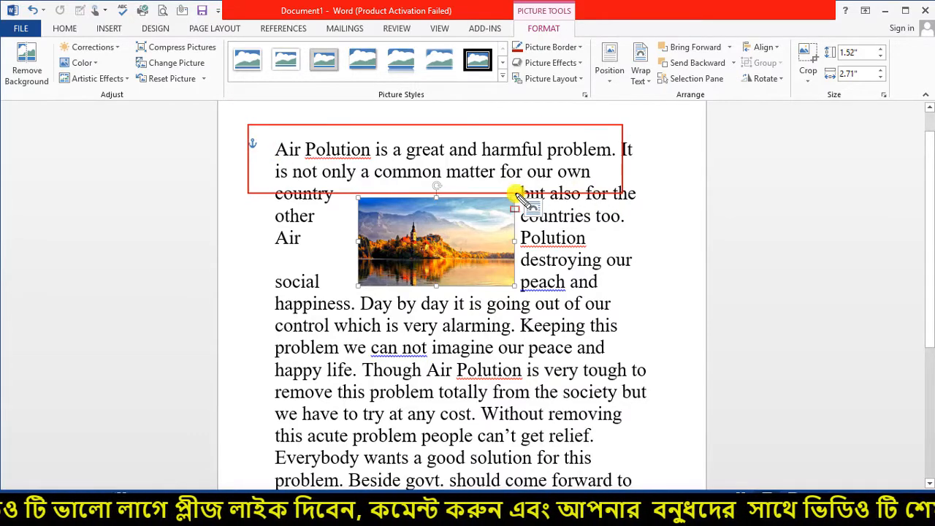
{"action": "mouse_move", "coordinate": [516, 194]}
{"action": "left_mouse_down"}
{"action": "mouse_move", "coordinate": [591, 263]}
{"action": "mouse_move", "coordinate": [692, 302]}
{"action": "left_mouse_up"}
{"action": "mouse_move", "coordinate": [249, 282]}
{"action": "left_mouse_down"}
{"action": "mouse_move", "coordinate": [605, 373]}
{"action": "mouse_move", "coordinate": [628, 361]}
{"action": "left_mouse_up"}
{"action": "left_click_drag", "start_coordinate": [203, 181], "coordinate": [352, 310]}
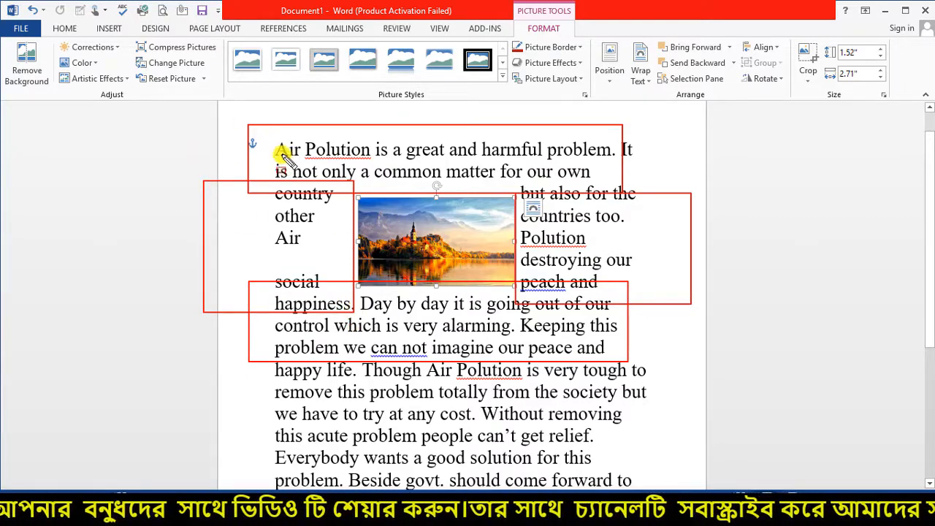
{"action": "key", "text": "Delete"}
{"action": "mouse_move", "coordinate": [330, 176]}
{"action": "left_mouse_down"}
{"action": "mouse_move", "coordinate": [621, 196]}
{"action": "mouse_move", "coordinate": [626, 208]}
{"action": "mouse_move", "coordinate": [650, 191]}
{"action": "left_mouse_up"}
{"action": "mouse_move", "coordinate": [295, 328]}
{"action": "left_mouse_down"}
{"action": "mouse_move", "coordinate": [710, 402]}
{"action": "mouse_move", "coordinate": [701, 400]}
{"action": "left_mouse_up"}
{"action": "key", "text": "Delete"}
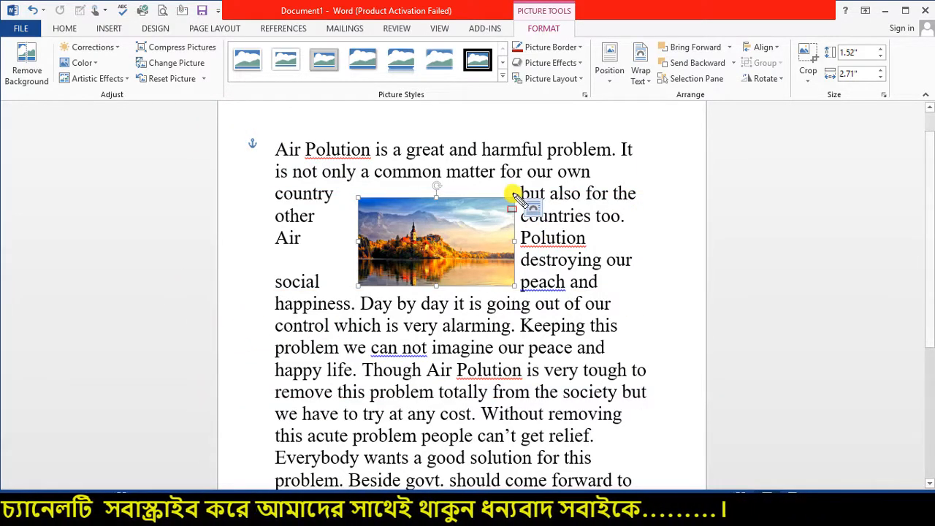
{"action": "mouse_move", "coordinate": [514, 194]}
{"action": "left_mouse_down"}
{"action": "mouse_move", "coordinate": [650, 299]}
{"action": "mouse_move", "coordinate": [726, 290]}
{"action": "left_mouse_up"}
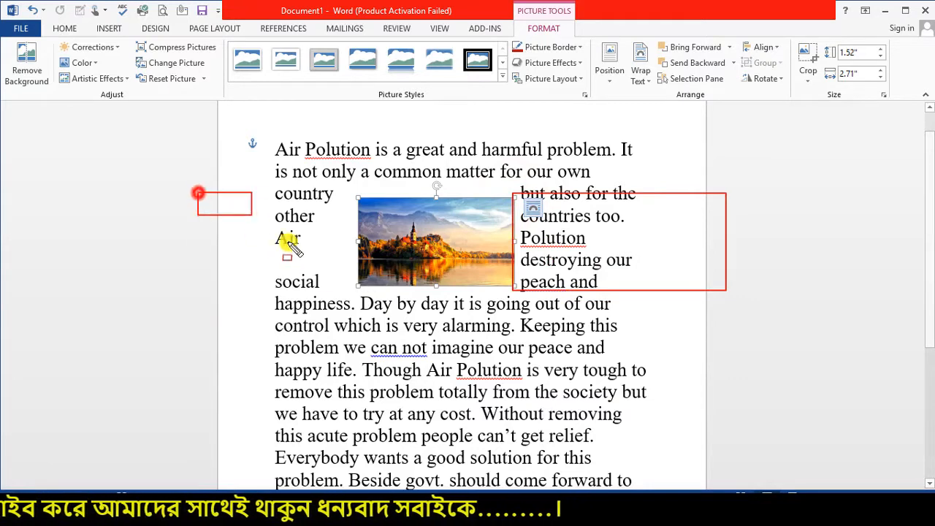
{"action": "left_click_drag", "start_coordinate": [287, 244], "coordinate": [355, 290]}
{"action": "key", "text": "Escape"}
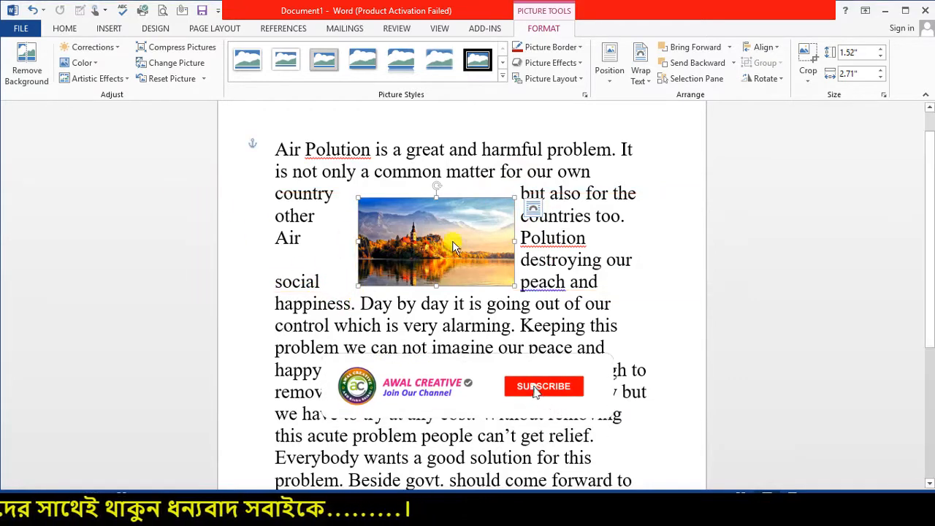
- Change the picture's wrapping to Top and Bottom and move it down below the third text line
{"action": "left_click", "coordinate": [647, 76]}
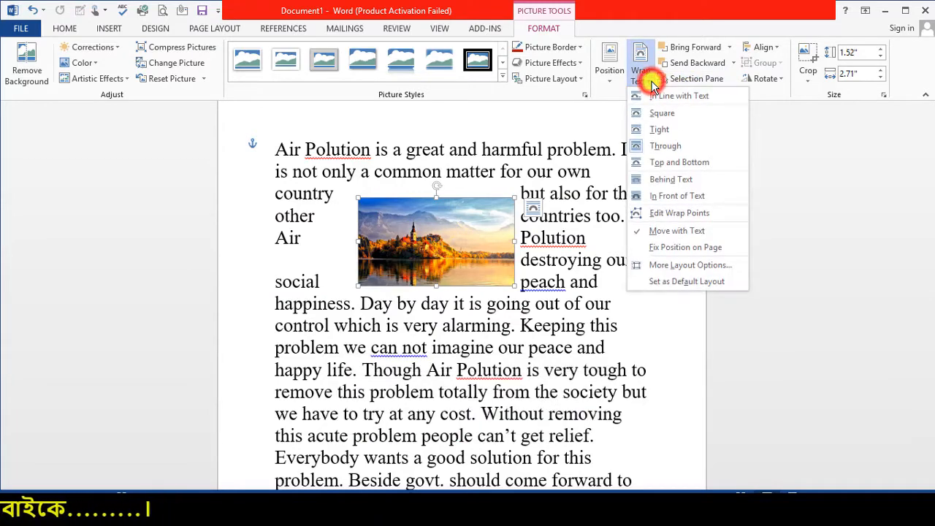
{"action": "left_click", "coordinate": [688, 162]}
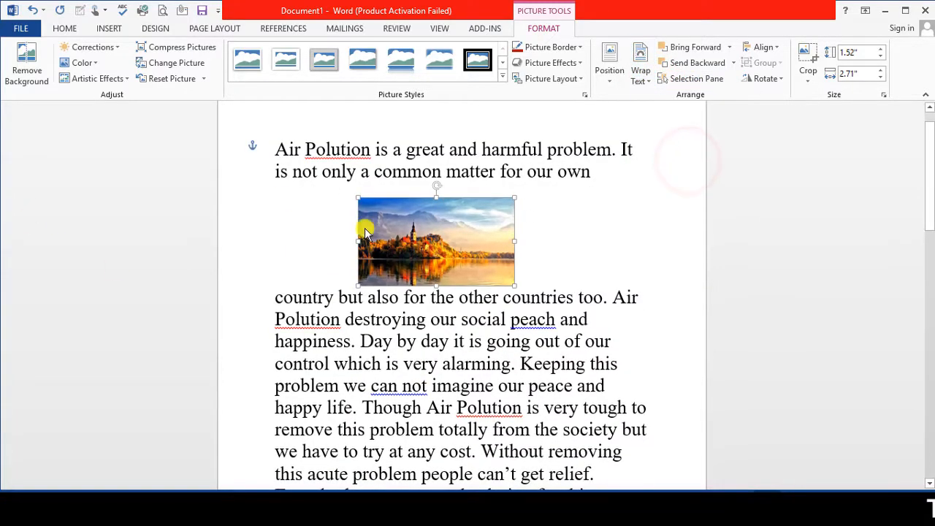
{"action": "left_click_drag", "start_coordinate": [421, 250], "coordinate": [465, 271]}
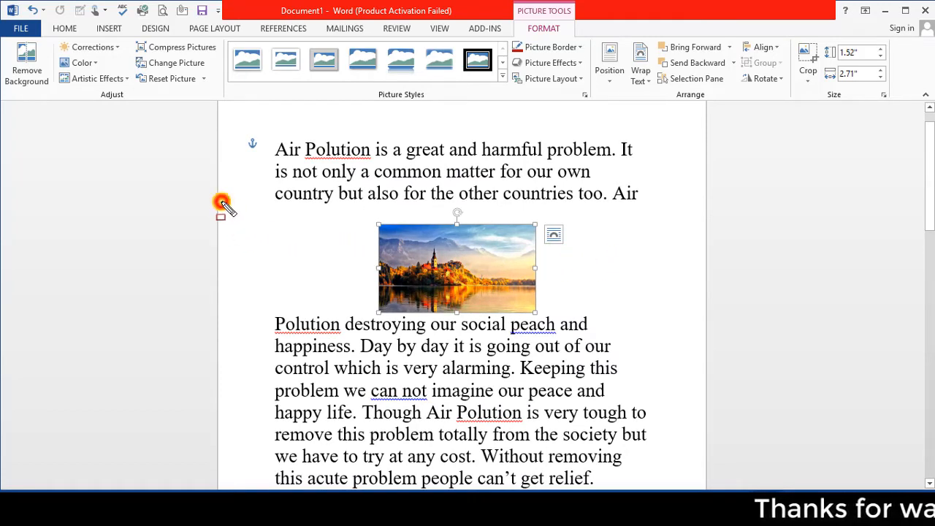
{"action": "left_click_drag", "start_coordinate": [223, 204], "coordinate": [372, 317]}
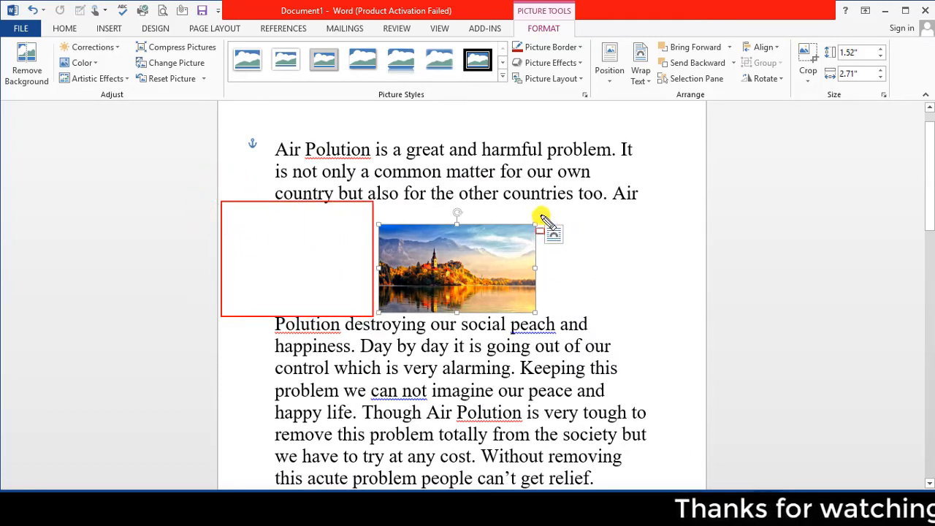
{"action": "left_click_drag", "start_coordinate": [541, 215], "coordinate": [712, 312]}
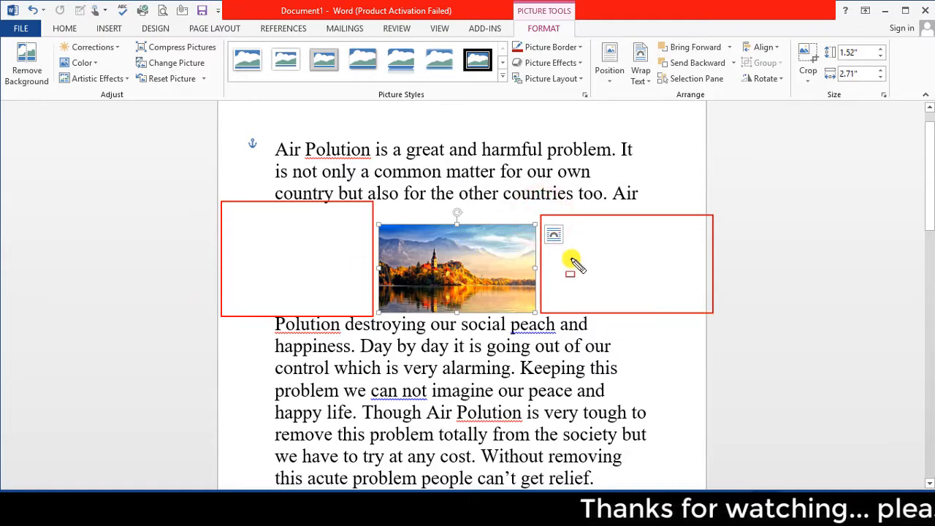
- Move the picture up so that it sits directly below the paragraph's first line
{"action": "left_click", "coordinate": [641, 73]}
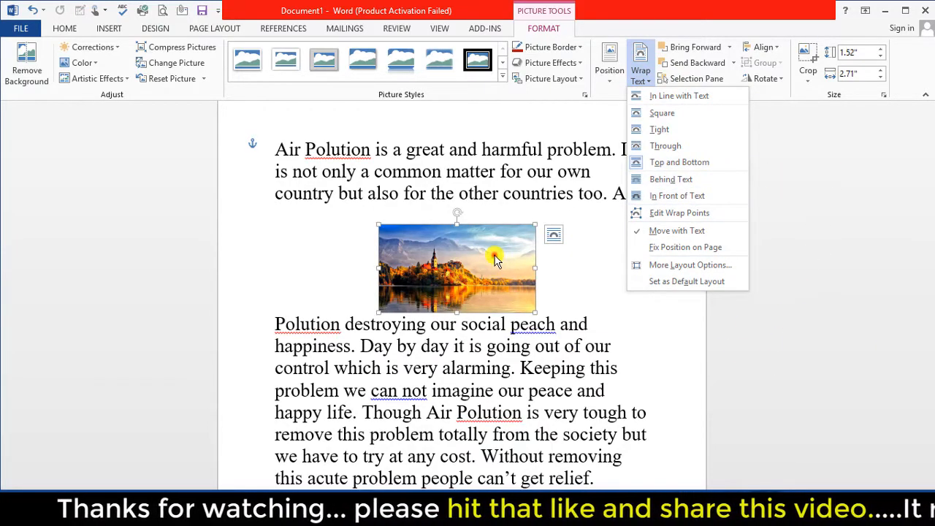
{"action": "left_click_drag", "start_coordinate": [495, 260], "coordinate": [484, 211]}
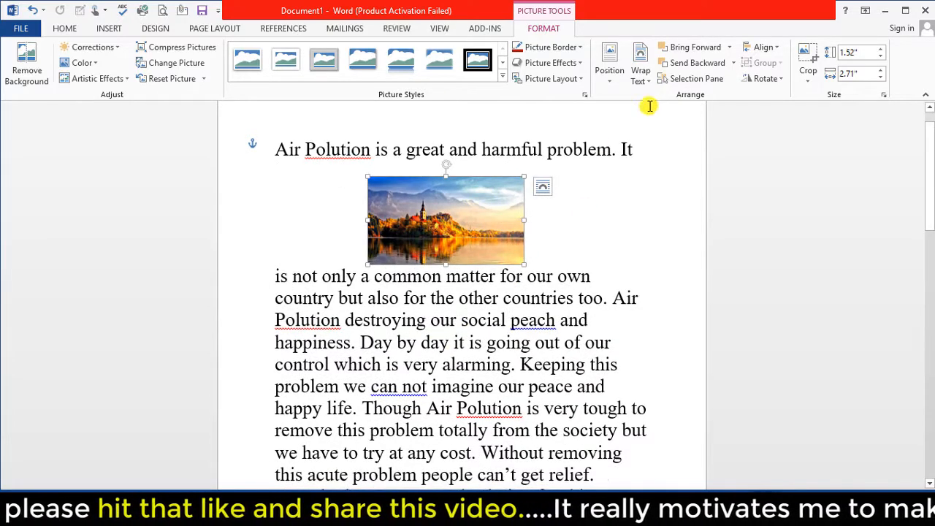
- Set the picture's wrapping to Behind Text and move it up so that it overlaps the top page margin
{"action": "left_click", "coordinate": [640, 71]}
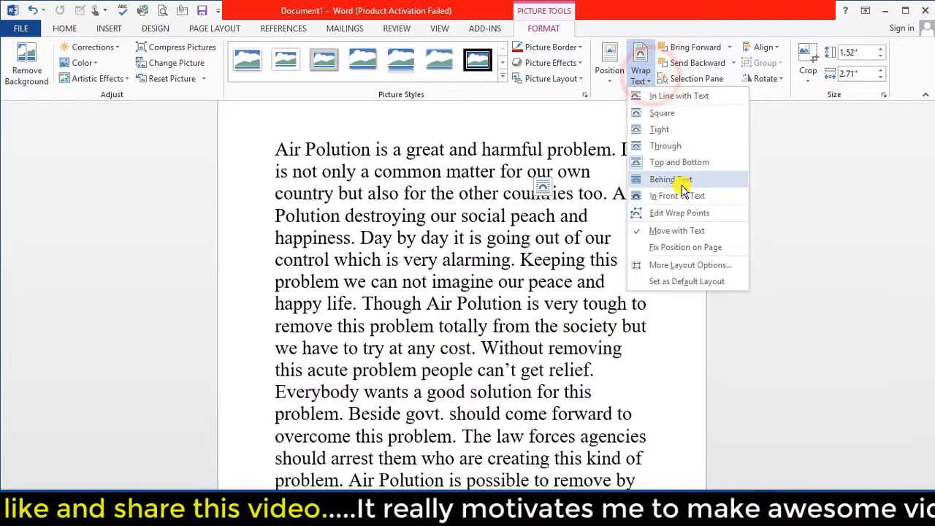
{"action": "left_click", "coordinate": [681, 183]}
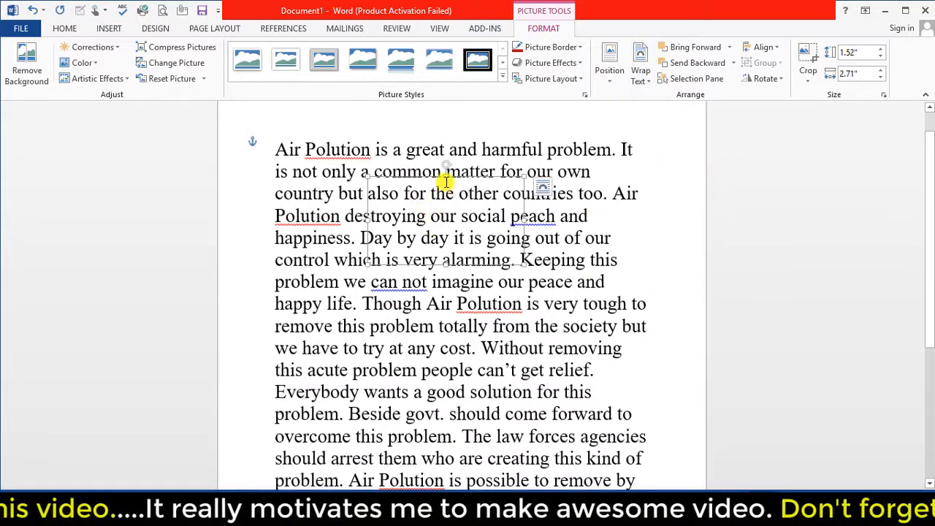
{"action": "left_click_drag", "start_coordinate": [458, 177], "coordinate": [459, 122]}
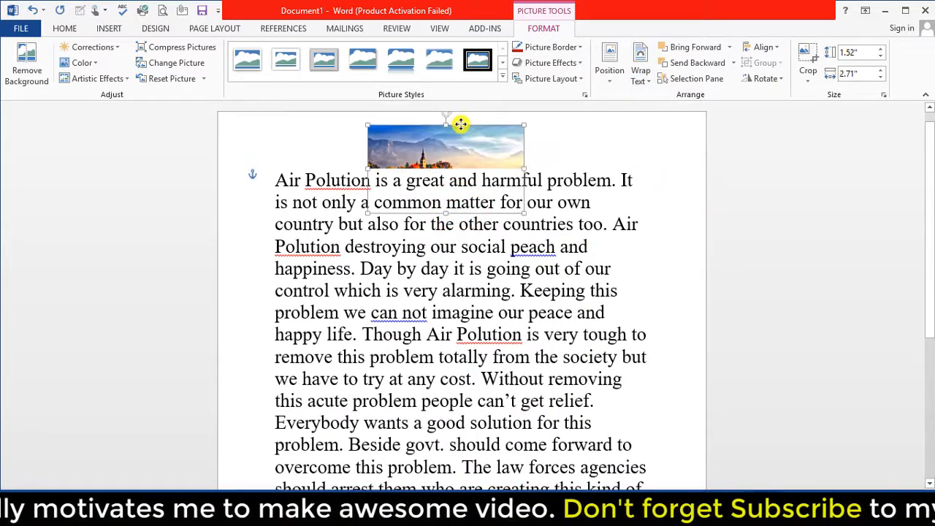
- Stretch the picture to about 3.14" tall and reposition it over the paragraph's opening lines, overlapping the page's top margin
{"action": "left_click_drag", "start_coordinate": [446, 211], "coordinate": [445, 306]}
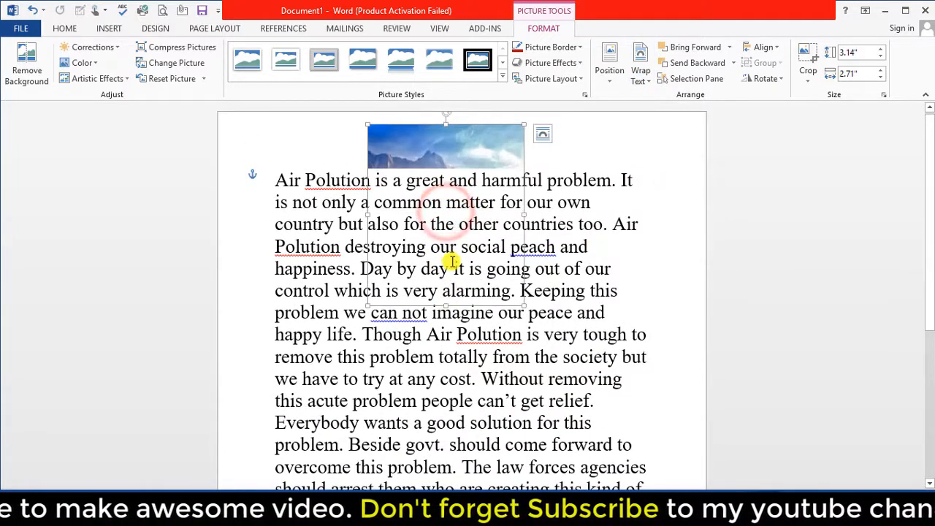
{"action": "left_click_drag", "start_coordinate": [455, 156], "coordinate": [464, 180]}
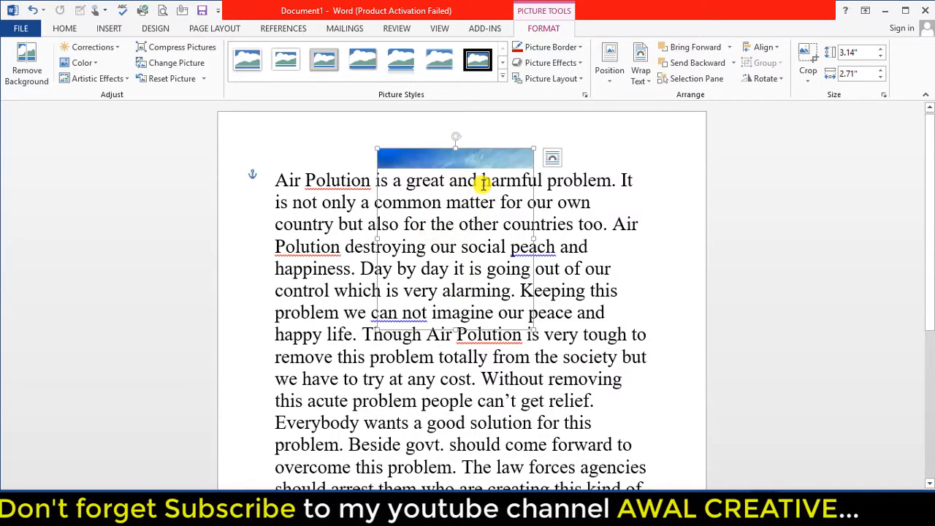
{"action": "left_click_drag", "start_coordinate": [473, 161], "coordinate": [451, 152]}
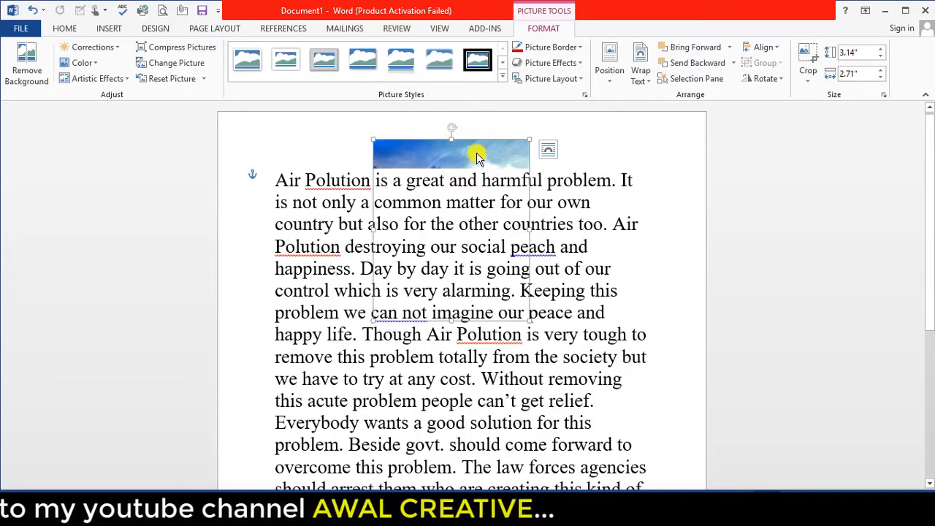
- Set the picture's wrapping to In Front of Text and move it over the right half of the paragraph's upper lines
{"action": "left_click", "coordinate": [640, 73]}
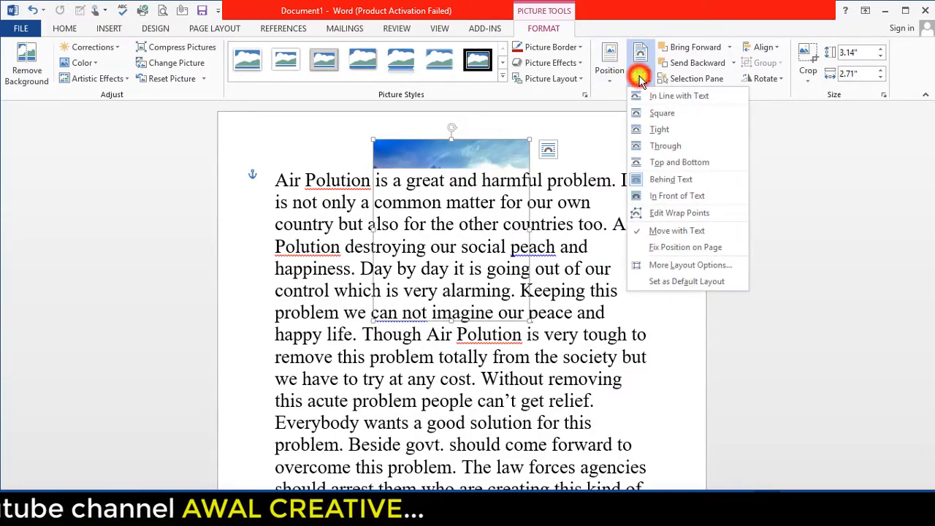
{"action": "left_click", "coordinate": [474, 151]}
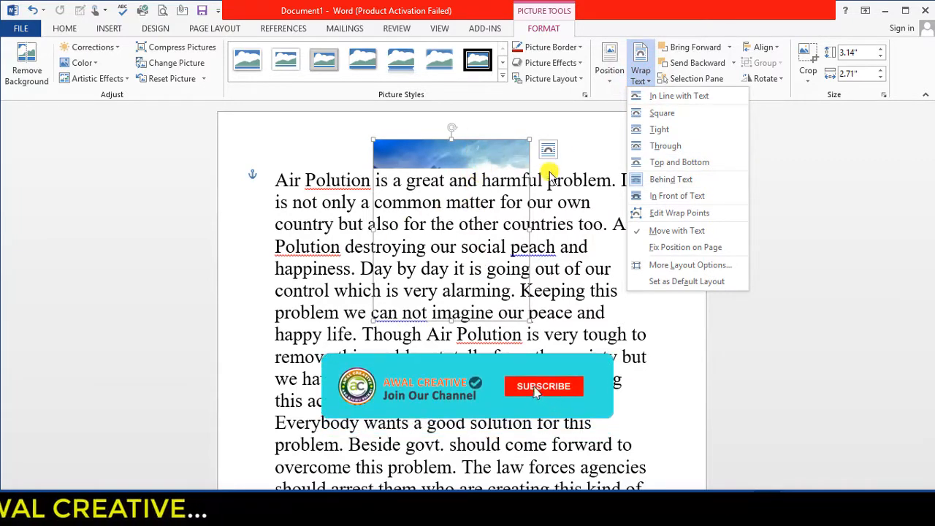
{"action": "left_click", "coordinate": [715, 196]}
{"action": "left_click_drag", "start_coordinate": [460, 207], "coordinate": [552, 255]}
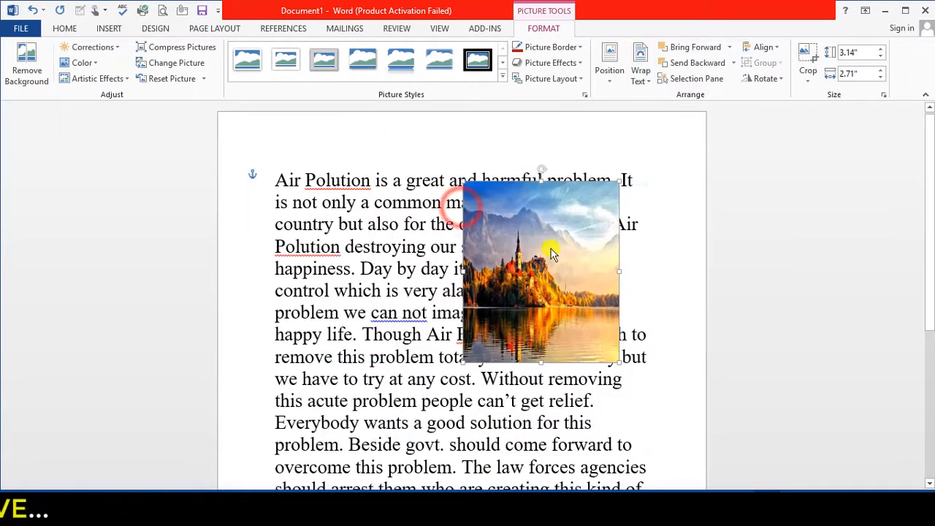
- Shrink the picture proportionally to about 2.75" by 2.37" and move it slightly left over the paragraph
{"action": "left_click_drag", "start_coordinate": [618, 180], "coordinate": [600, 204]}
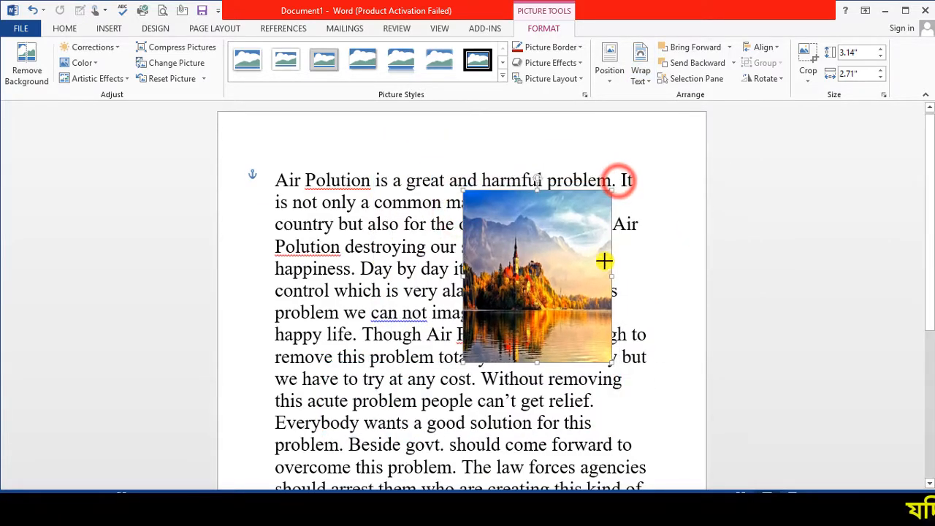
{"action": "left_click_drag", "start_coordinate": [545, 278], "coordinate": [505, 271]}
{"action": "scroll", "coordinate": [548, 294], "scroll_direction": "down", "scroll_amount": 4}
{"action": "scroll", "coordinate": [547, 301], "scroll_direction": "up", "scroll_amount": 3}
{"action": "scroll", "coordinate": [538, 305], "scroll_direction": "up", "scroll_amount": 1}
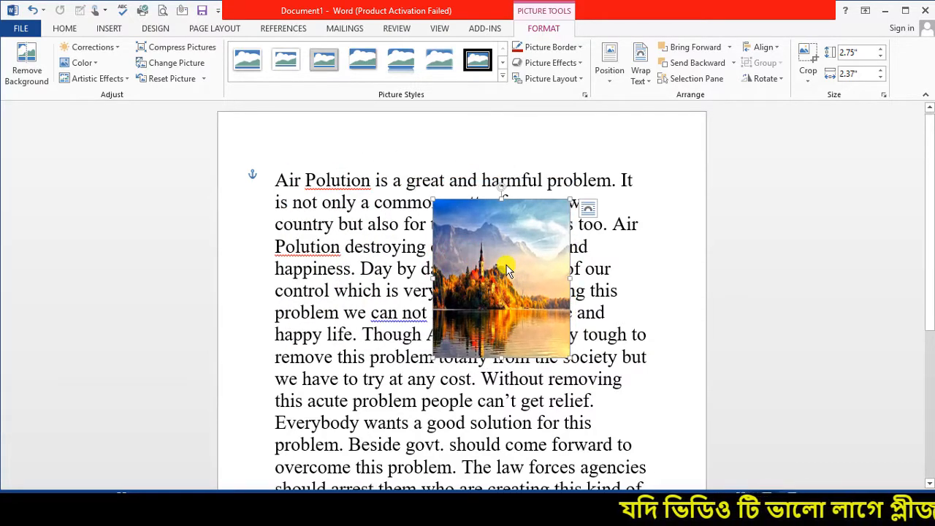
- Set the picture's wrapping to In Line with Text and move it into the word "country" after the paragraph's second line
{"action": "left_click", "coordinate": [641, 73]}
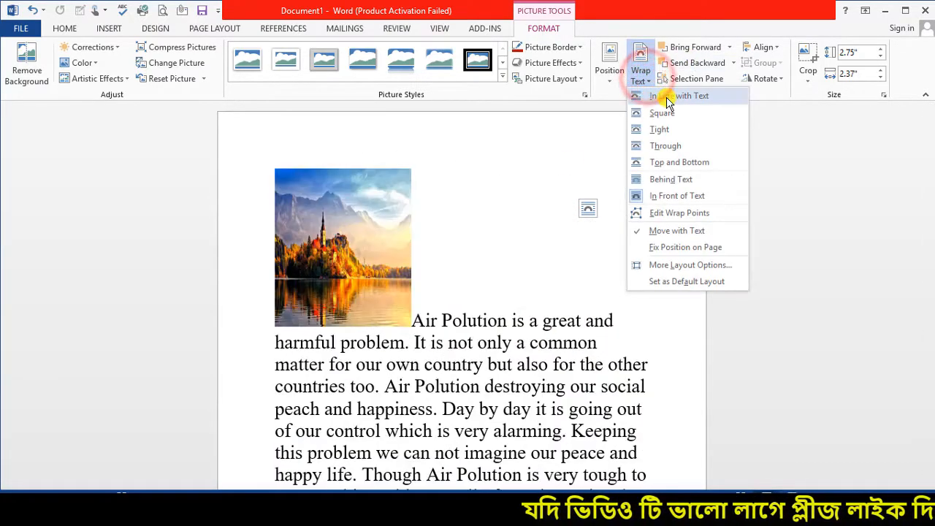
{"action": "left_click", "coordinate": [666, 96]}
{"action": "left_click", "coordinate": [475, 320]}
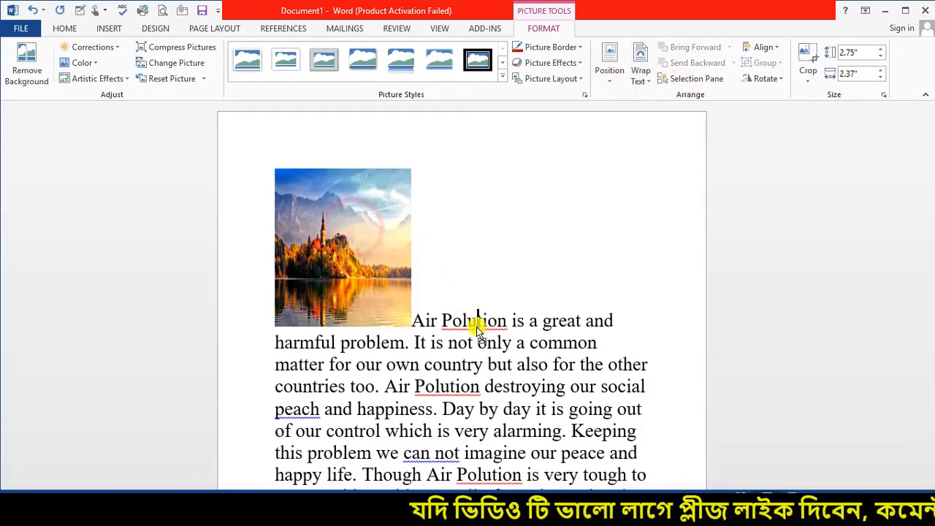
{"action": "left_click_drag", "start_coordinate": [476, 326], "coordinate": [467, 364]}
- Change the inline picture's wrapping back to In Front of Text and move it right, over the middle of the paragraph
{"action": "left_click", "coordinate": [346, 264]}
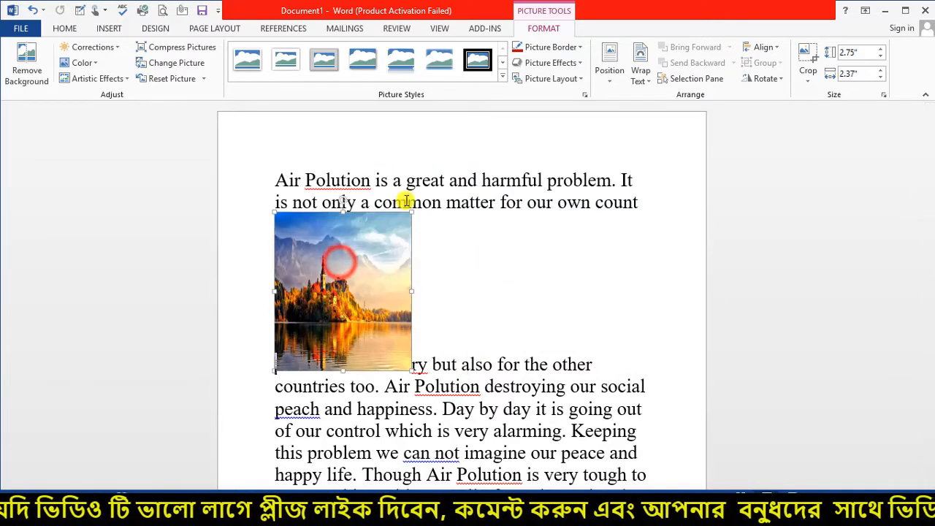
{"action": "left_click", "coordinate": [640, 76]}
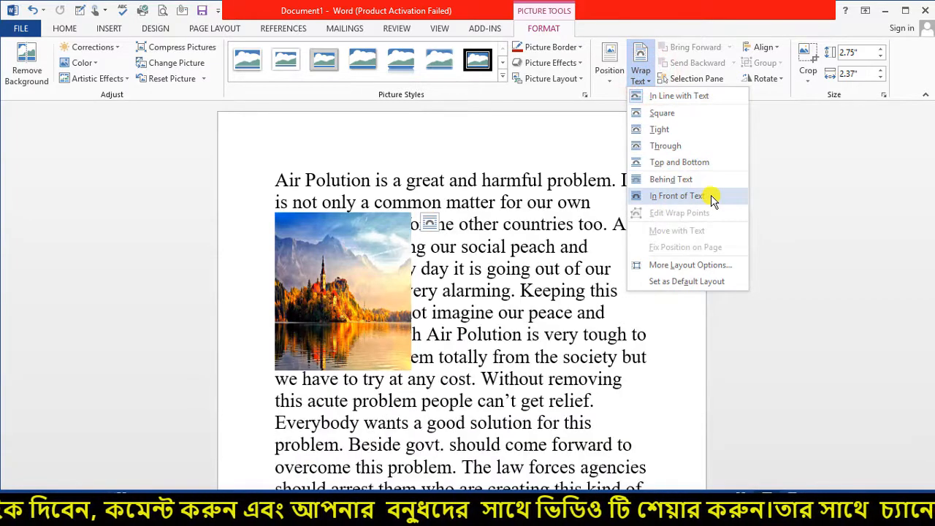
{"action": "left_click", "coordinate": [708, 197]}
{"action": "left_click_drag", "start_coordinate": [355, 267], "coordinate": [519, 257]}
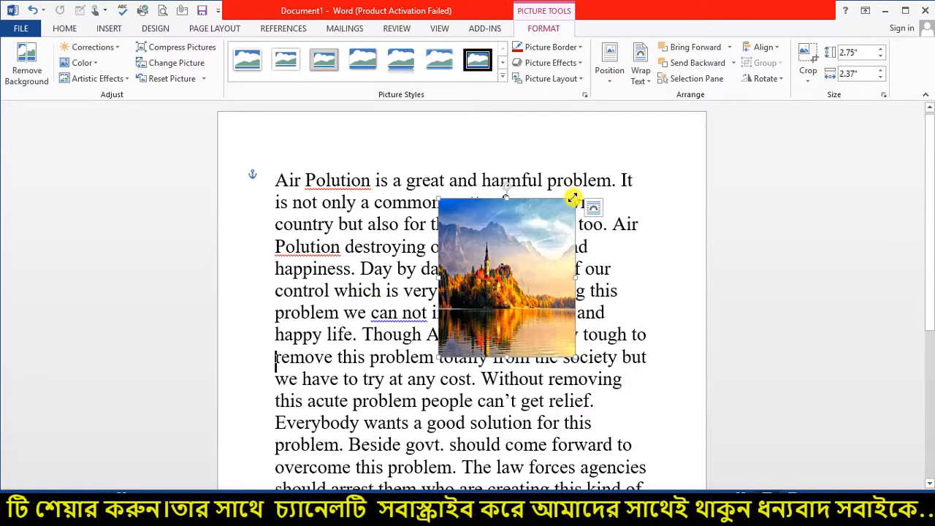
- Enlarge the picture to about 4.17" by 6.02" and move it down to cover most of the paragraph's upper lines
{"action": "left_click_drag", "start_coordinate": [574, 199], "coordinate": [645, 202]}
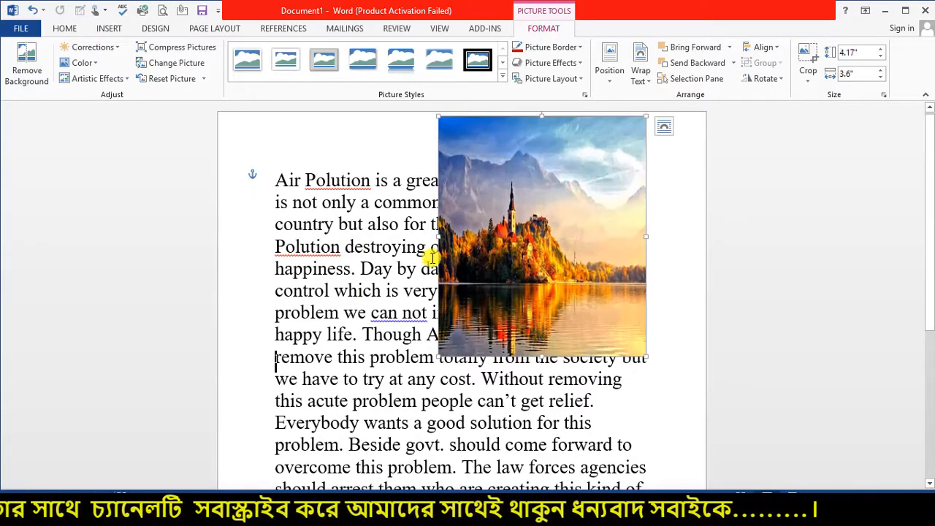
{"action": "left_click_drag", "start_coordinate": [438, 235], "coordinate": [299, 235]}
{"action": "left_click_drag", "start_coordinate": [526, 202], "coordinate": [523, 239]}
- Show the picture's text-wrapping options and outline the whole list and the In Front of Text option with red rectangles
{"action": "left_click", "coordinate": [640, 73]}
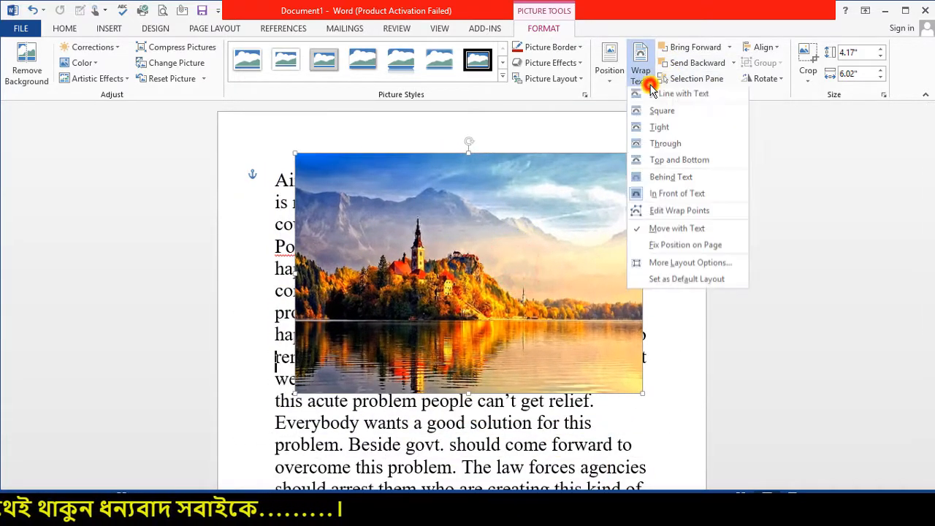
{"action": "left_click", "coordinate": [679, 196]}
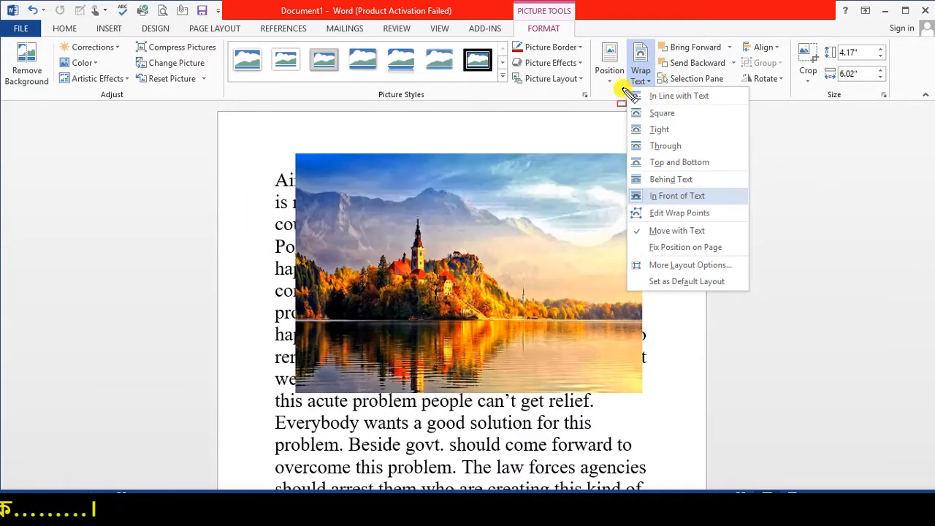
{"action": "left_click_drag", "start_coordinate": [621, 85], "coordinate": [768, 316]}
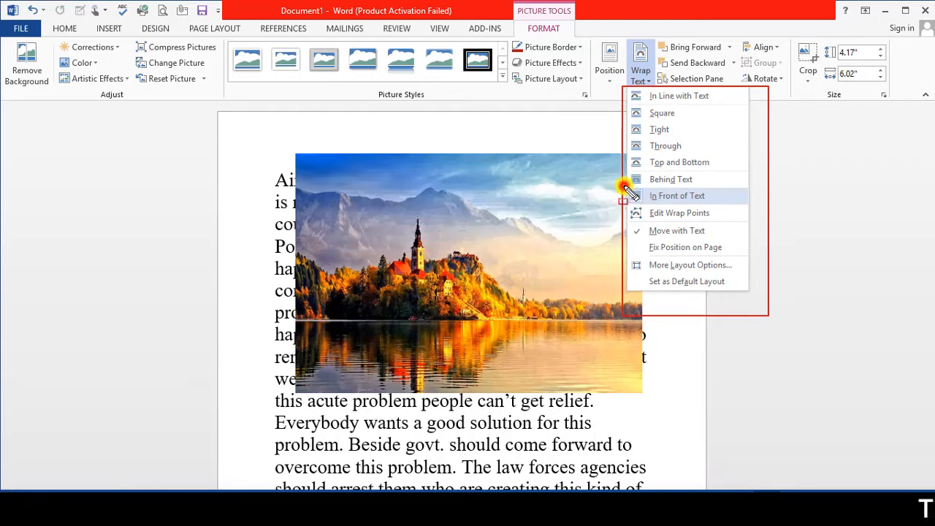
{"action": "mouse_move", "coordinate": [624, 189]}
{"action": "left_mouse_down"}
{"action": "mouse_move", "coordinate": [720, 209]}
{"action": "mouse_move", "coordinate": [749, 205]}
{"action": "left_mouse_up"}
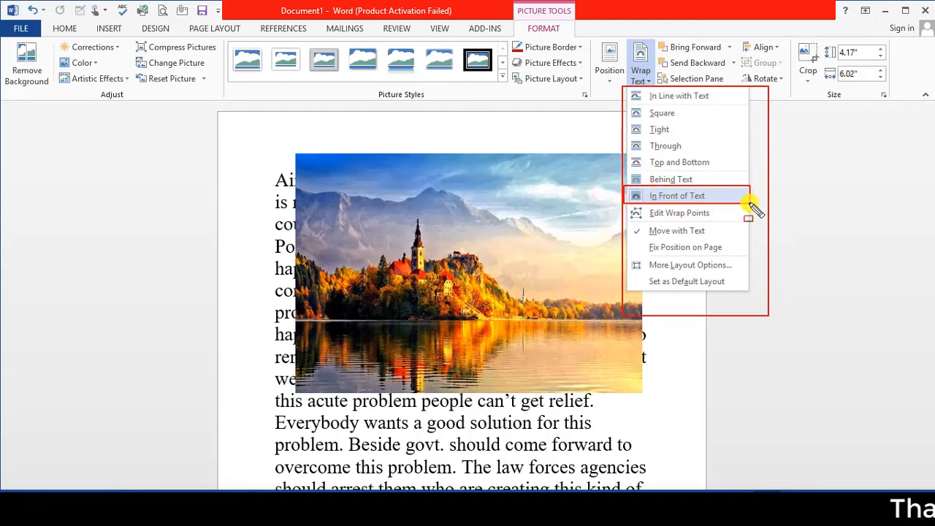